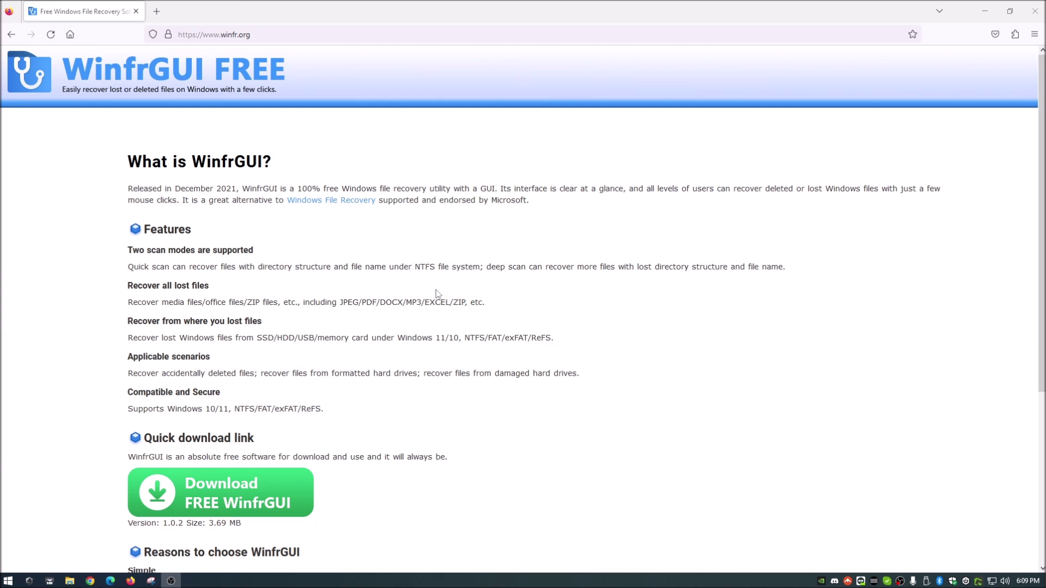
Highlight the WinfrGUI page lines about scan modes, recovering lost files and recoverable file types
drag(145, 250, 281, 252)
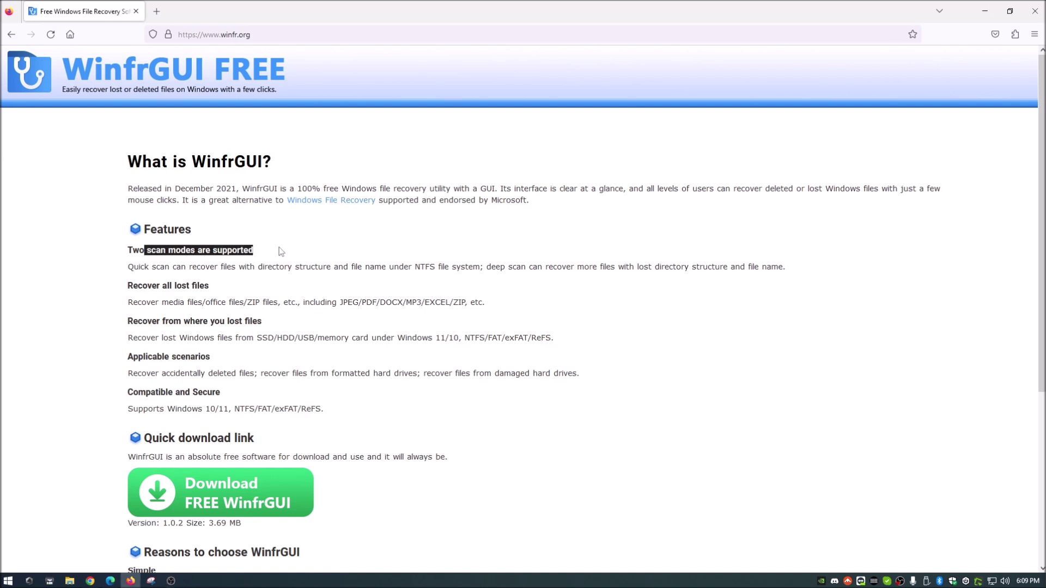
drag(138, 285, 325, 296)
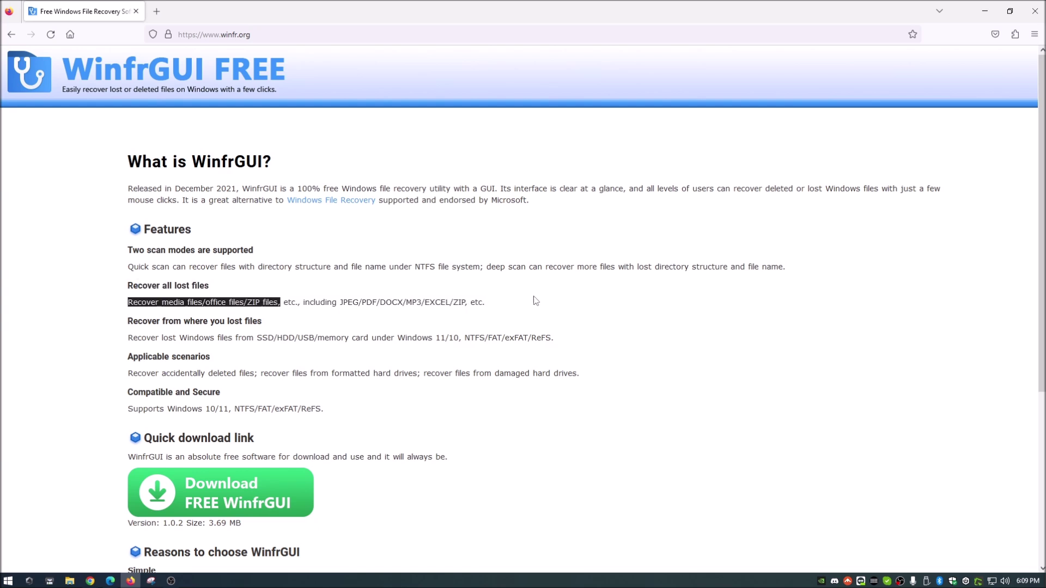
drag(281, 304, 128, 302)
click(88, 350)
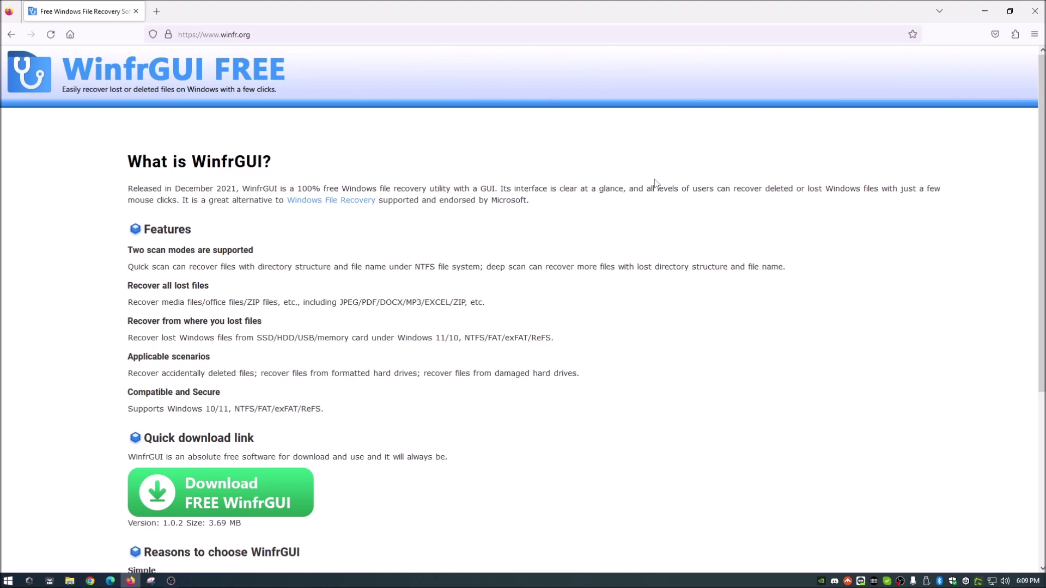
Minimize the browser so the desktop with the WinfrGUI shortcut is visible
click(985, 12)
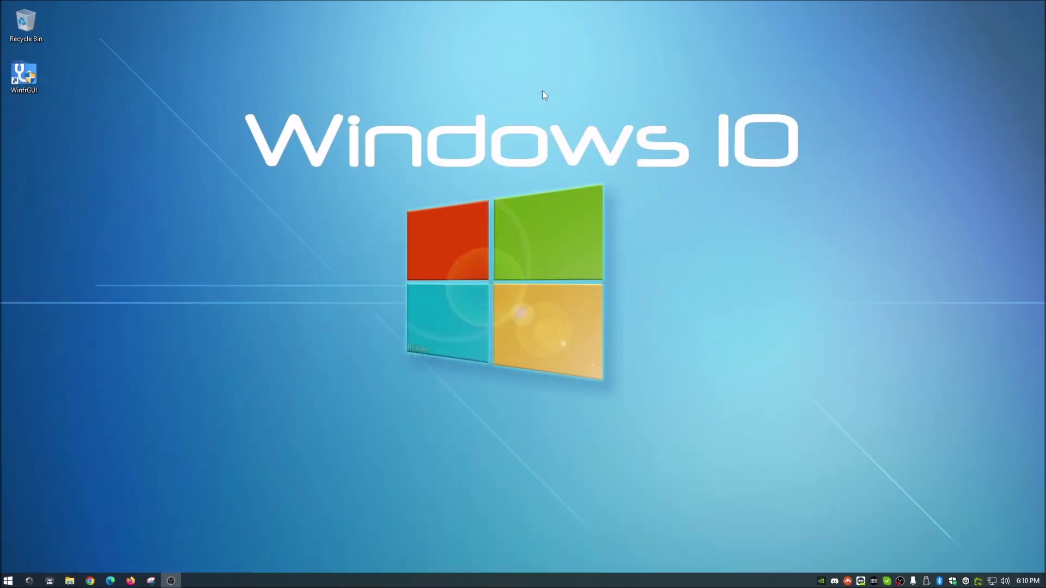
Launch WinfrGUI, choose drive F: as the partition to scan, then bring File Explorer forward
double_click(29, 82)
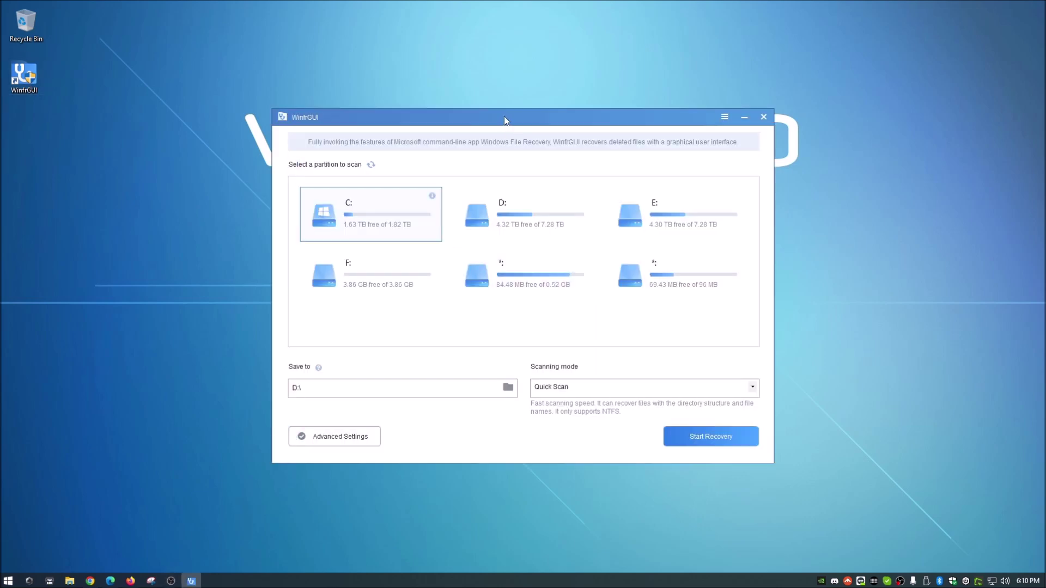
drag(502, 116, 402, 73)
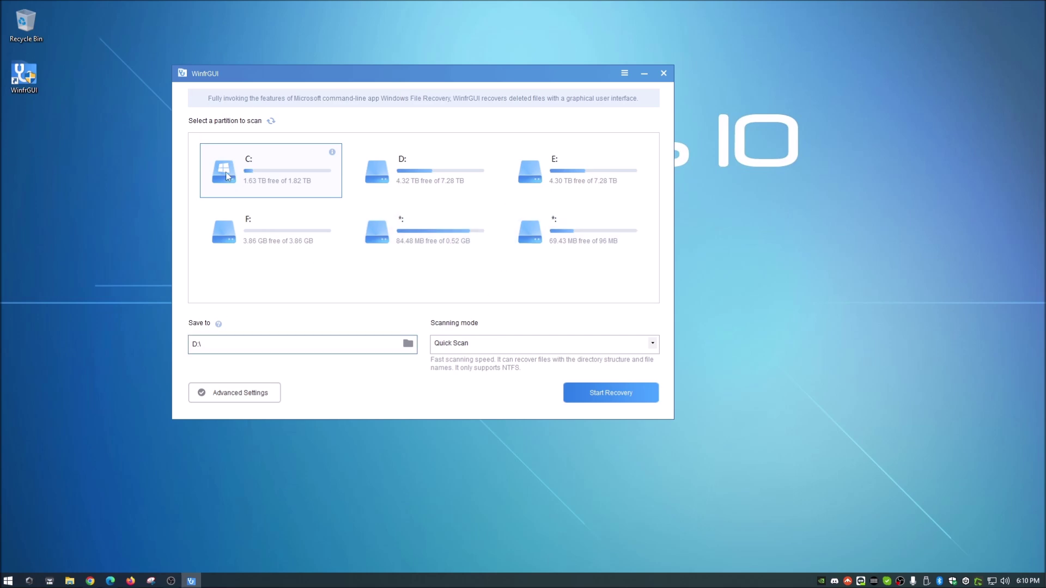
click(263, 247)
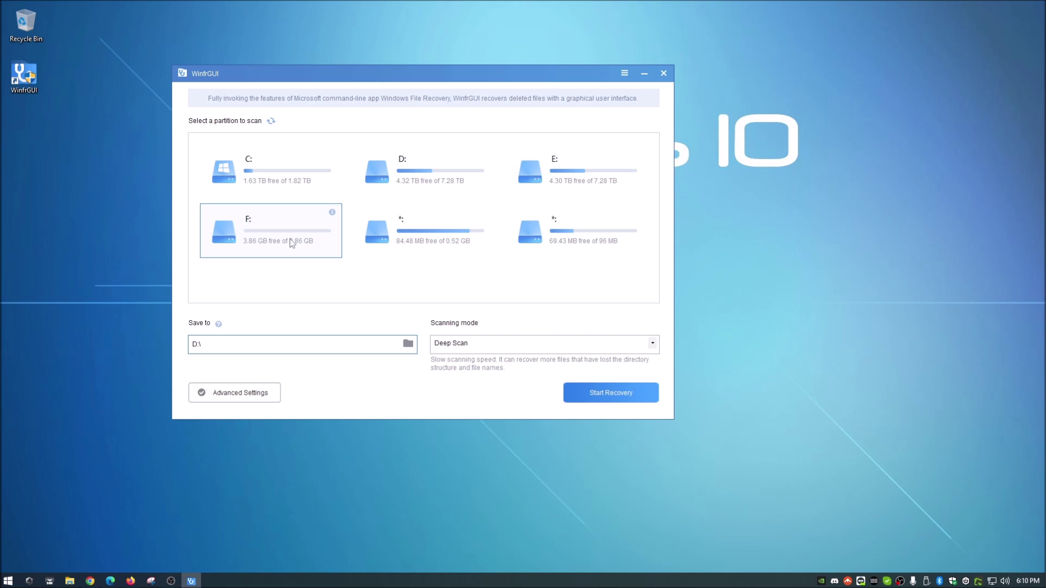
click(70, 581)
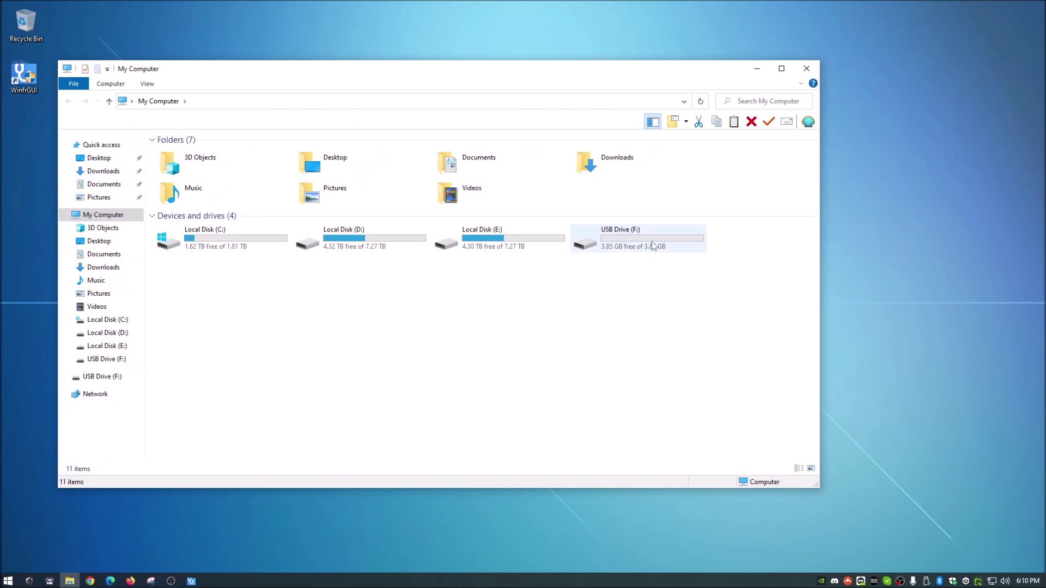
Show that USB Drive (F:) is empty and return to the My Computer drive overview
double_click(632, 236)
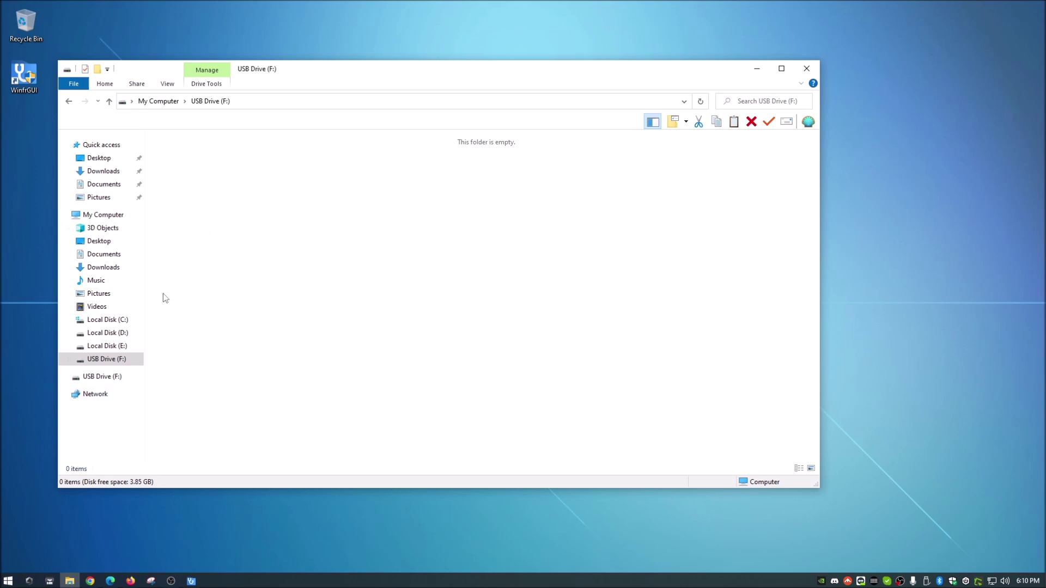
click(119, 217)
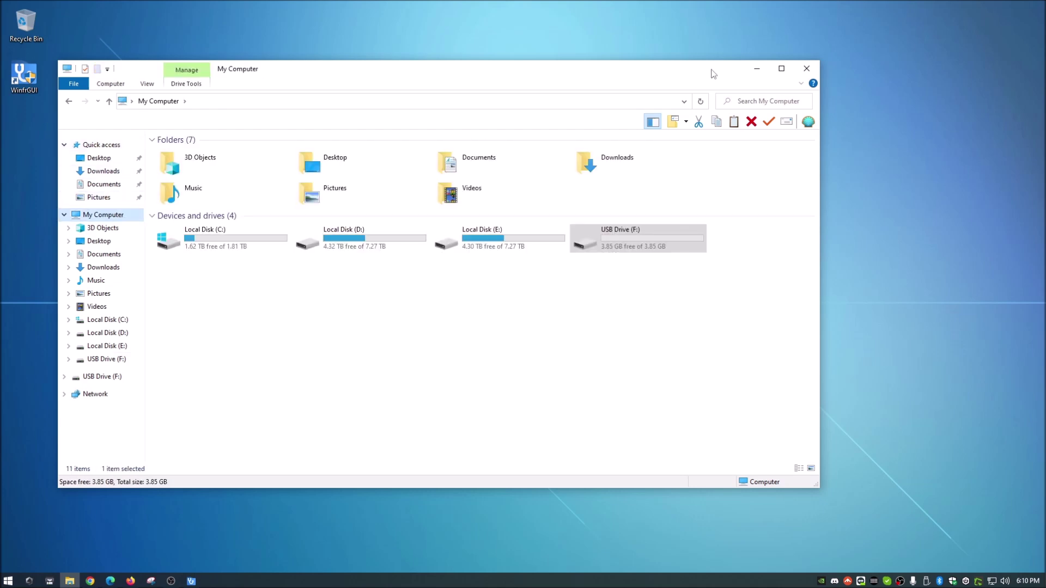
Return to the WinfrGUI window and select the current save destination path D:\
click(757, 68)
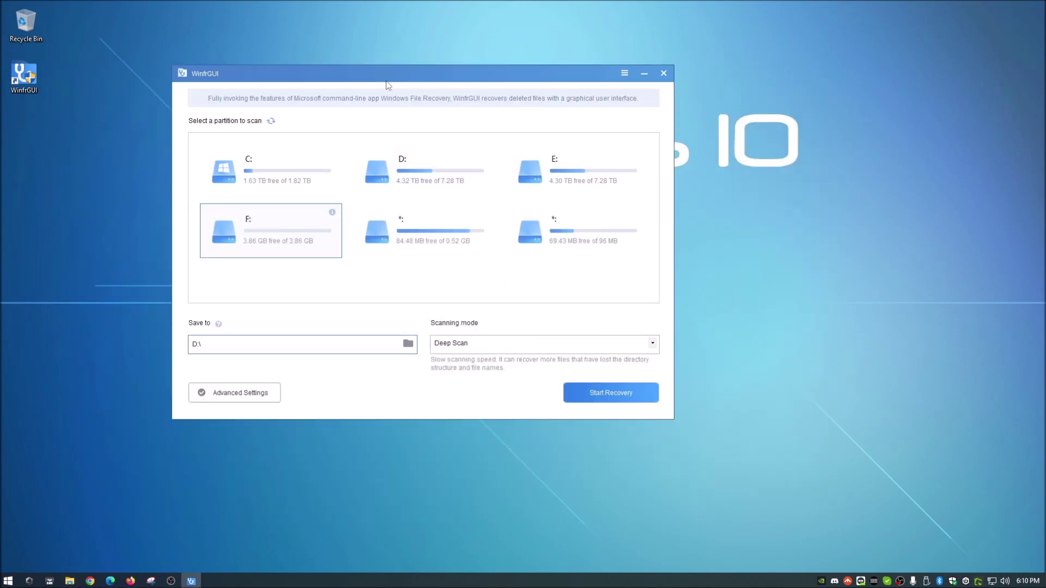
drag(380, 78, 402, 92)
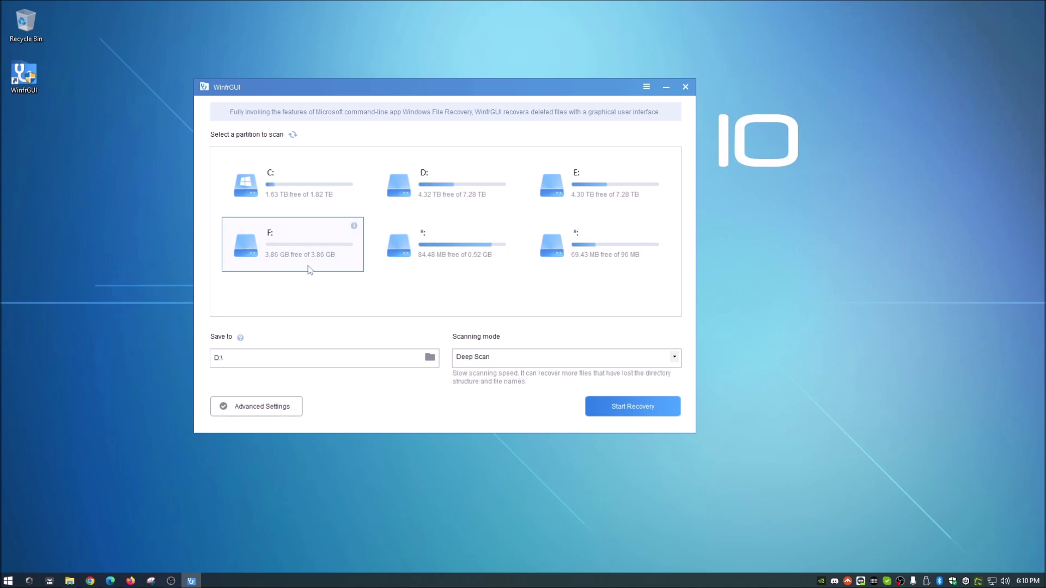
double_click(224, 358)
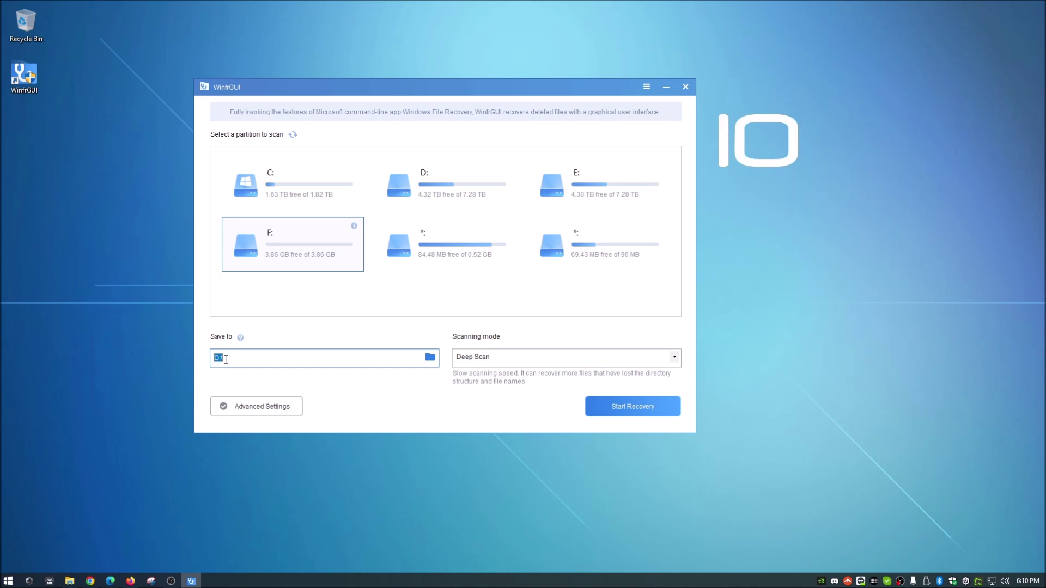
Set the save location to the Recover F folder on Local Disk (E:)
click(430, 359)
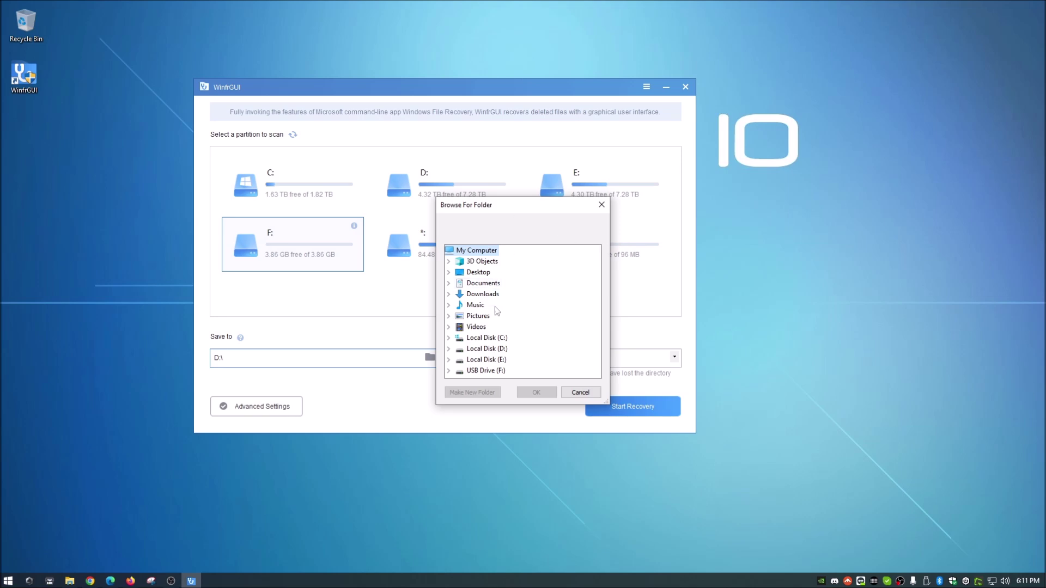
click(488, 359)
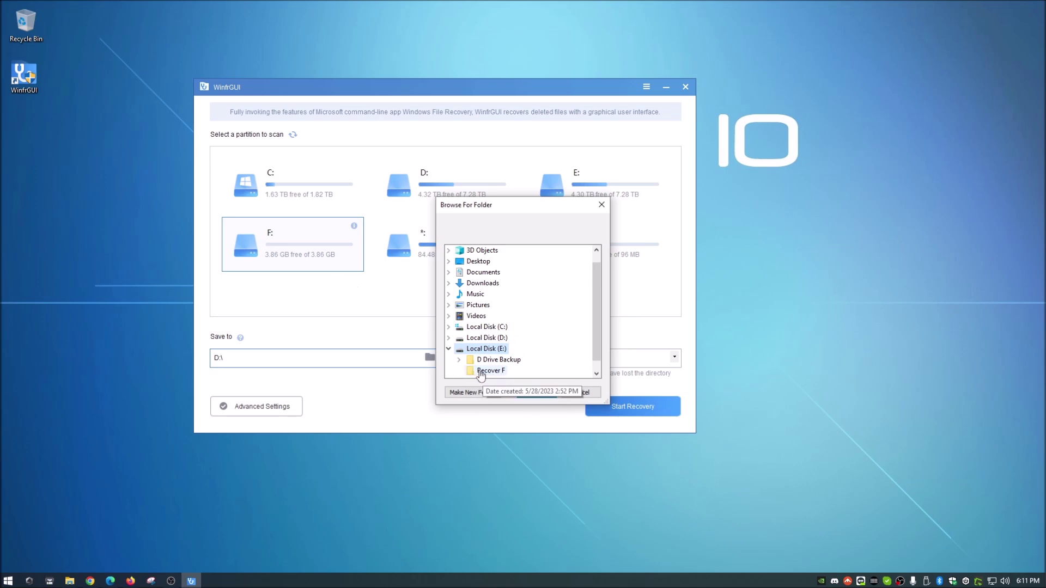
click(482, 374)
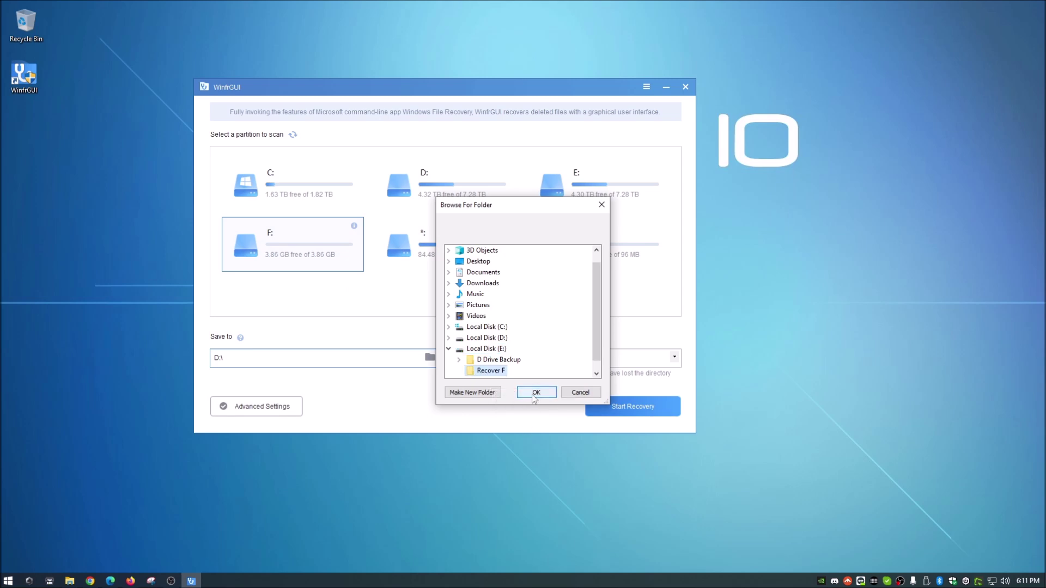
click(532, 396)
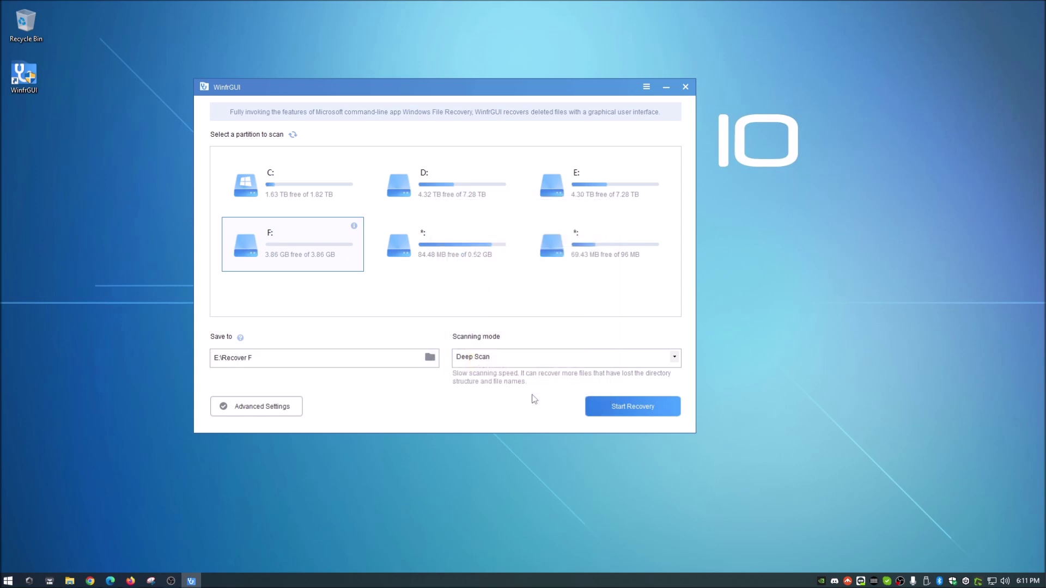
Review the available scanning modes and keep Deep Scan selected
click(491, 358)
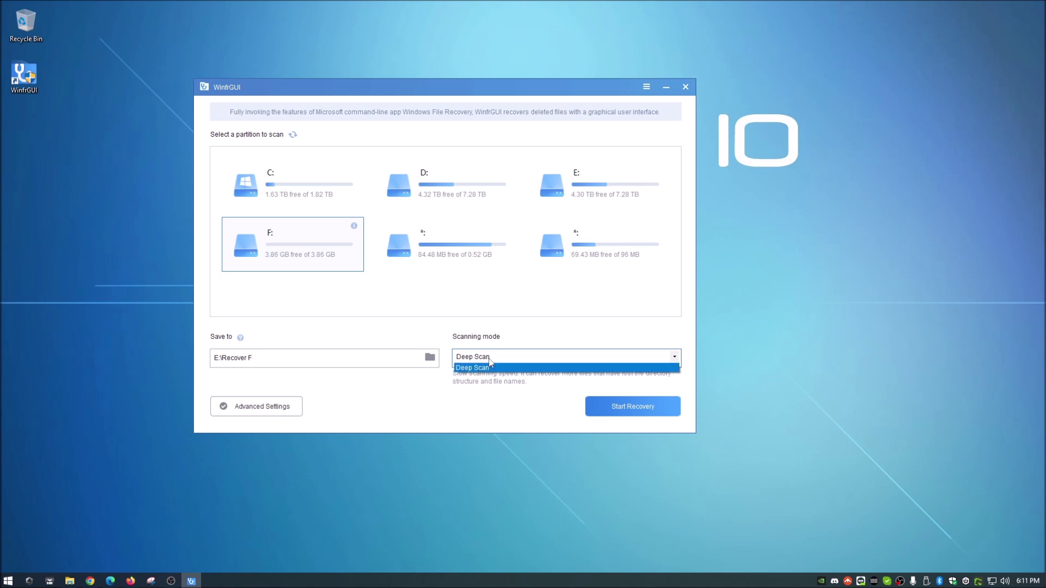
click(488, 367)
Confirm advanced settings of starting sector 0, 8084992 sectors and 4096-byte cluster size unchanged
click(283, 410)
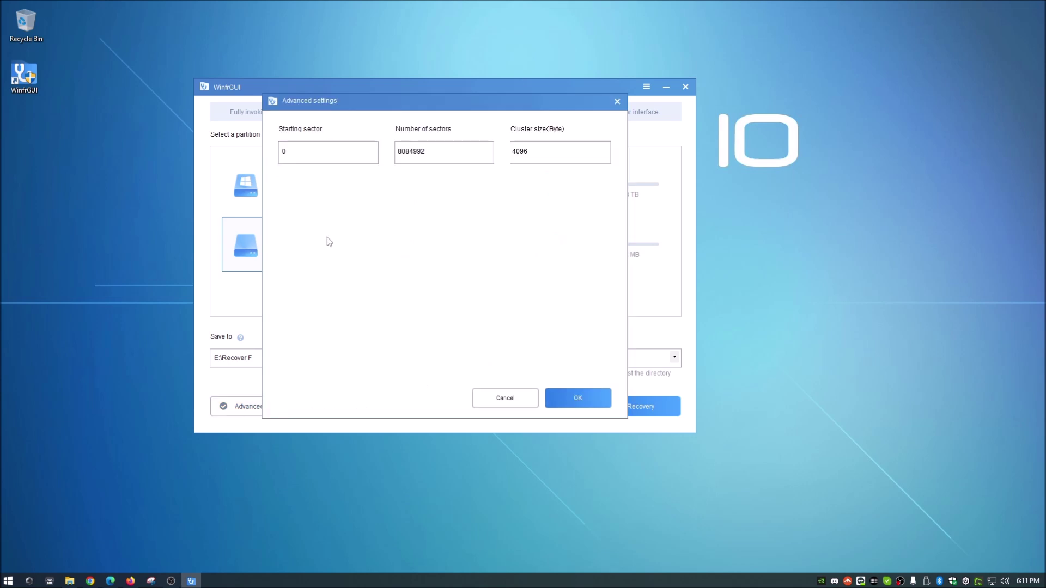
click(310, 155)
click(577, 399)
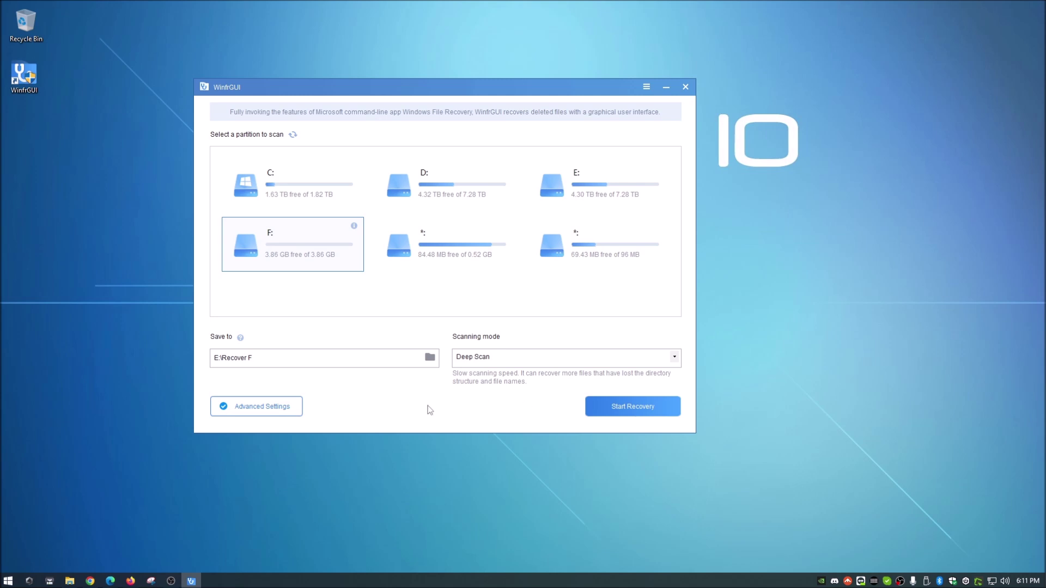
Check the destination path E:\Recover F and start the deep scan recovery of drive F:
drag(330, 91, 318, 105)
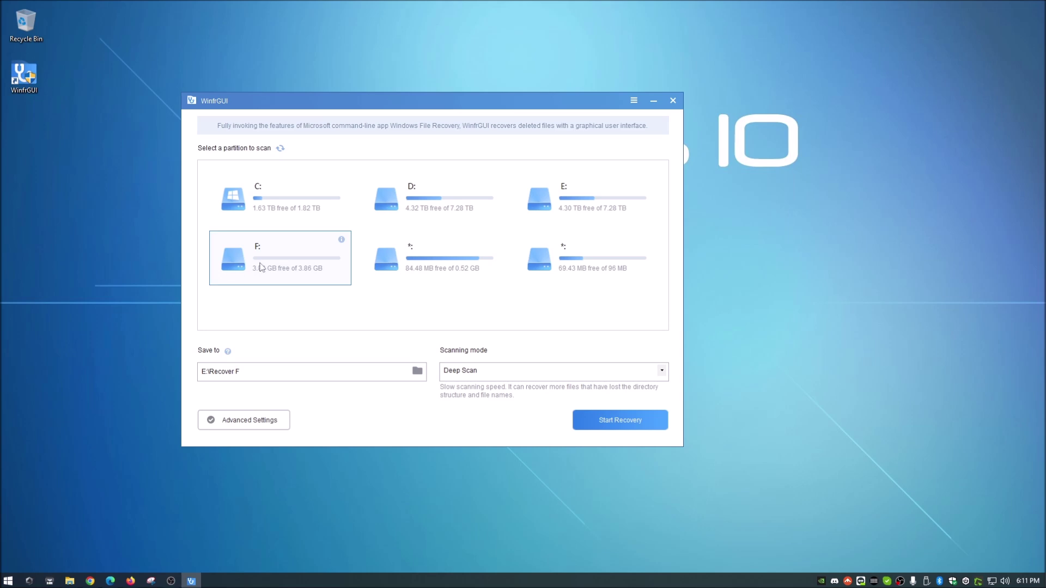
drag(203, 378, 277, 371)
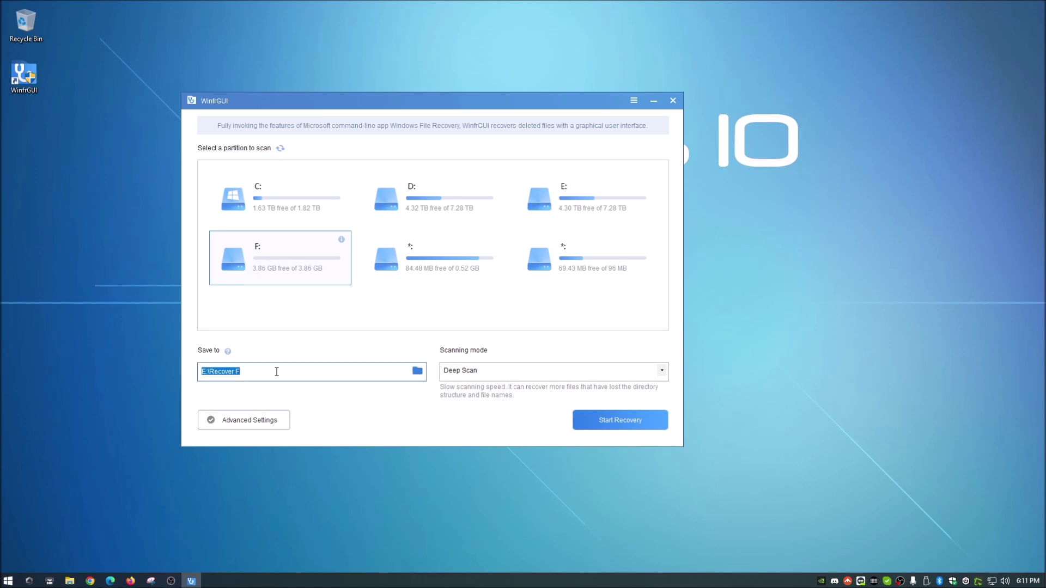
click(498, 356)
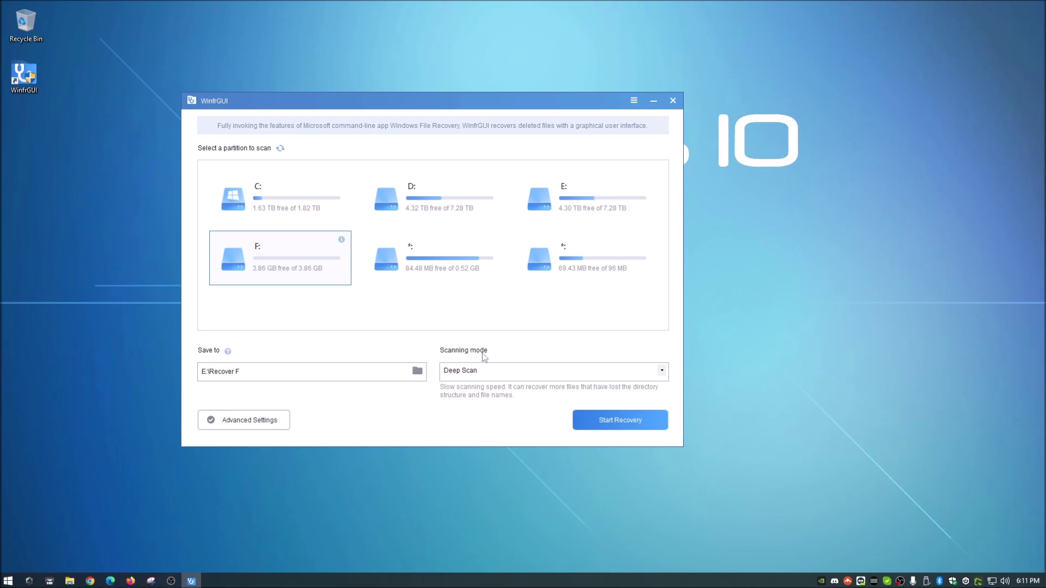
click(609, 419)
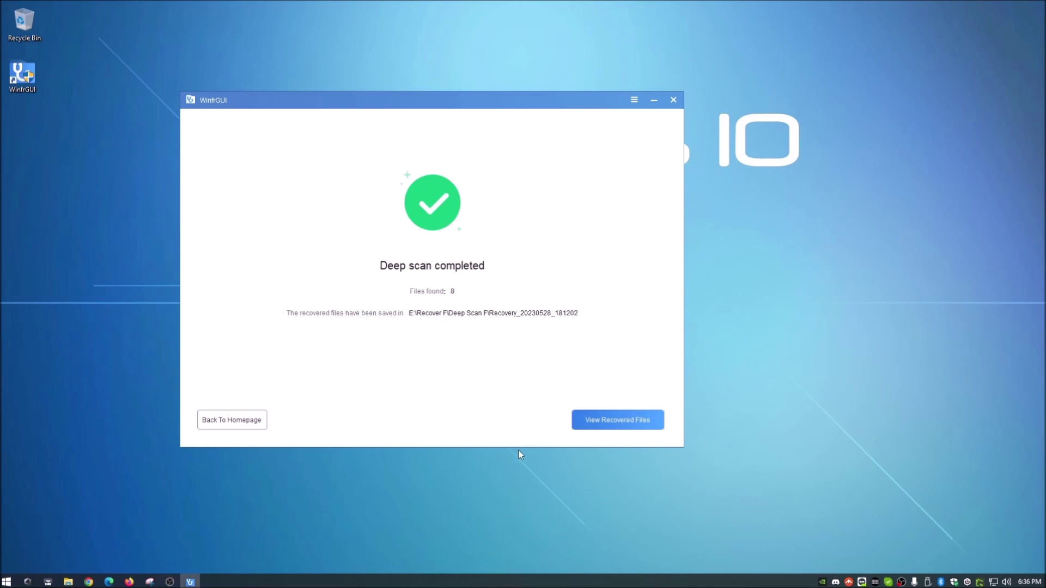
View the recovered files folder Recovery_20230528_181202 with jpg, pdf, png folders and RecoveryLog
click(596, 423)
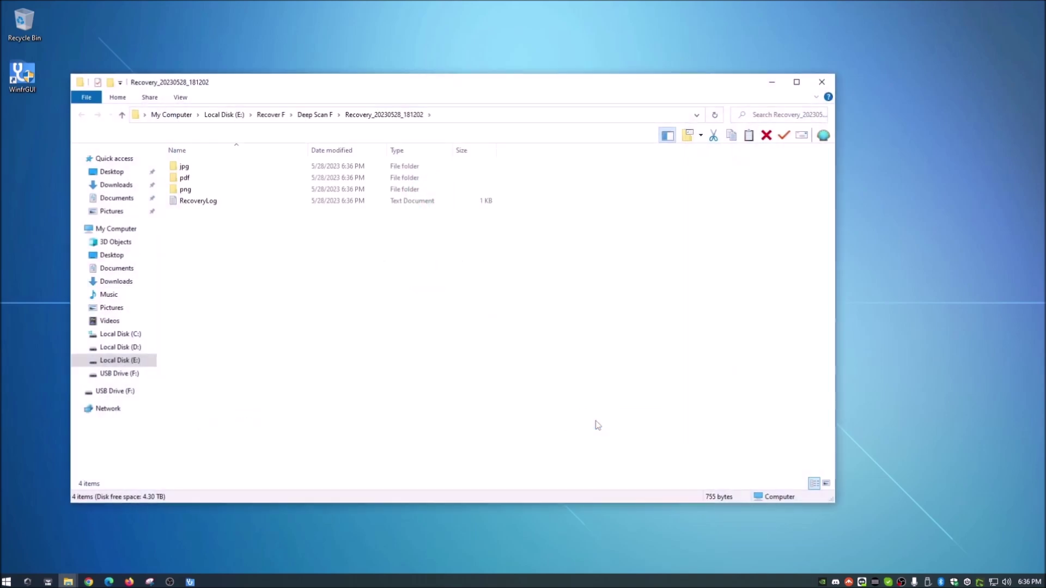
drag(386, 90, 448, 94)
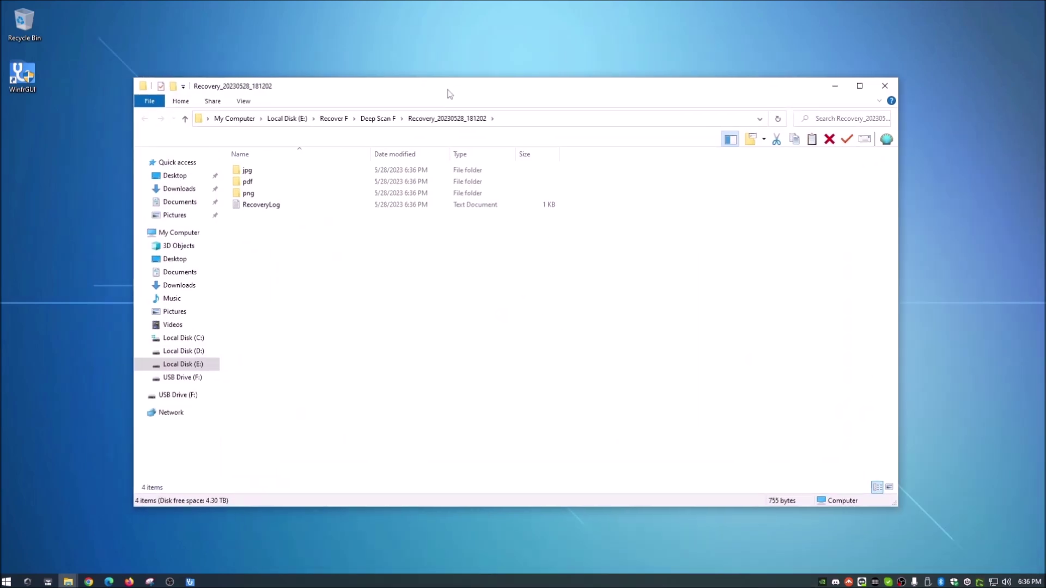
click(185, 367)
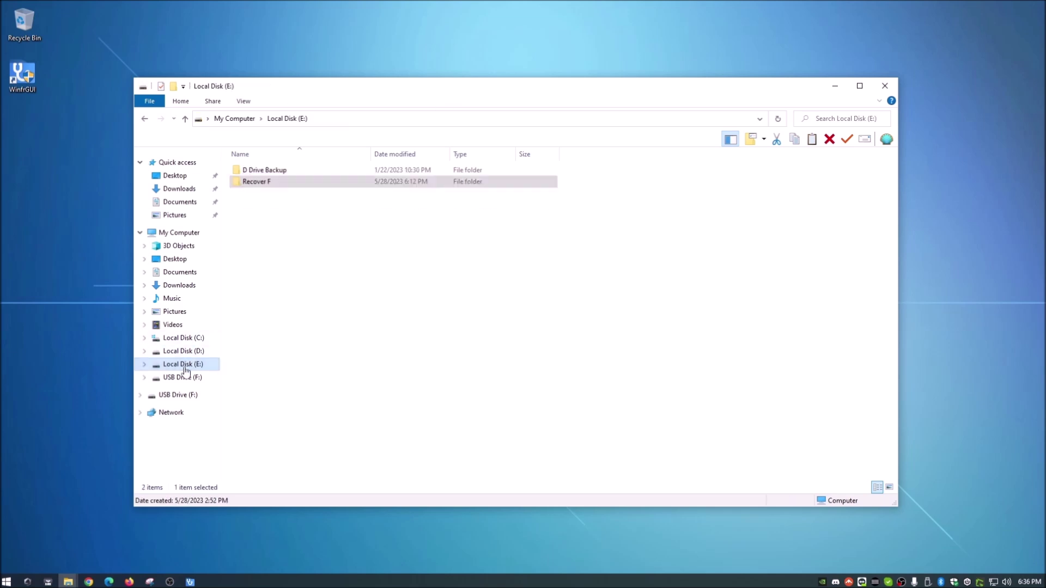
double_click(249, 185)
double_click(260, 172)
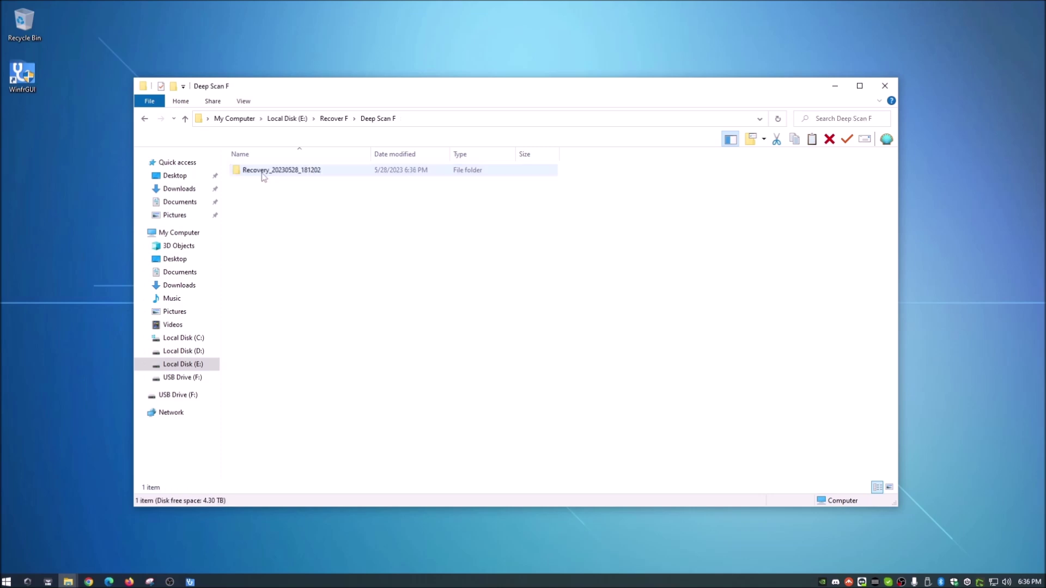
double_click(262, 174)
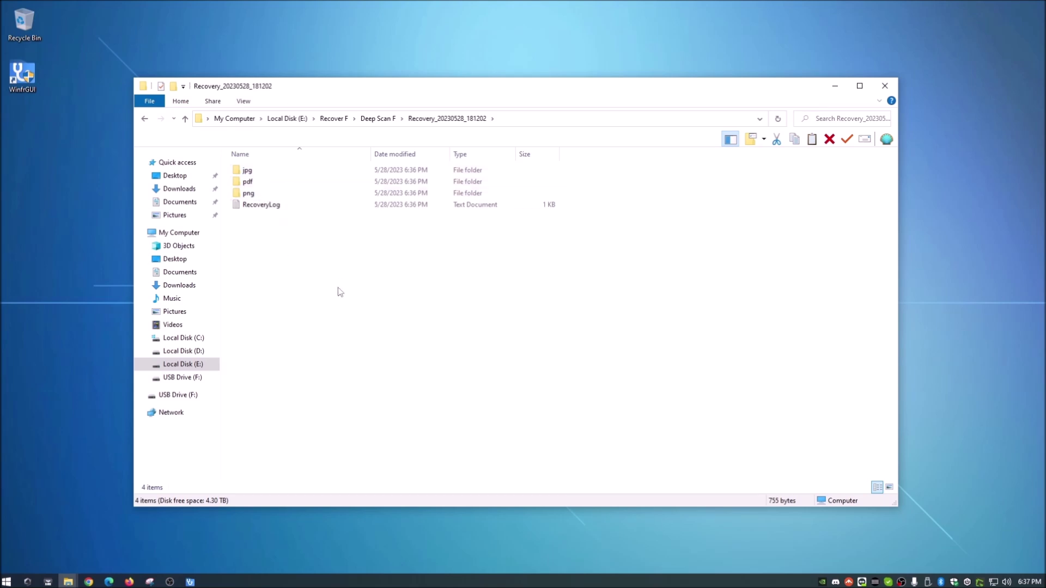
double_click(274, 209)
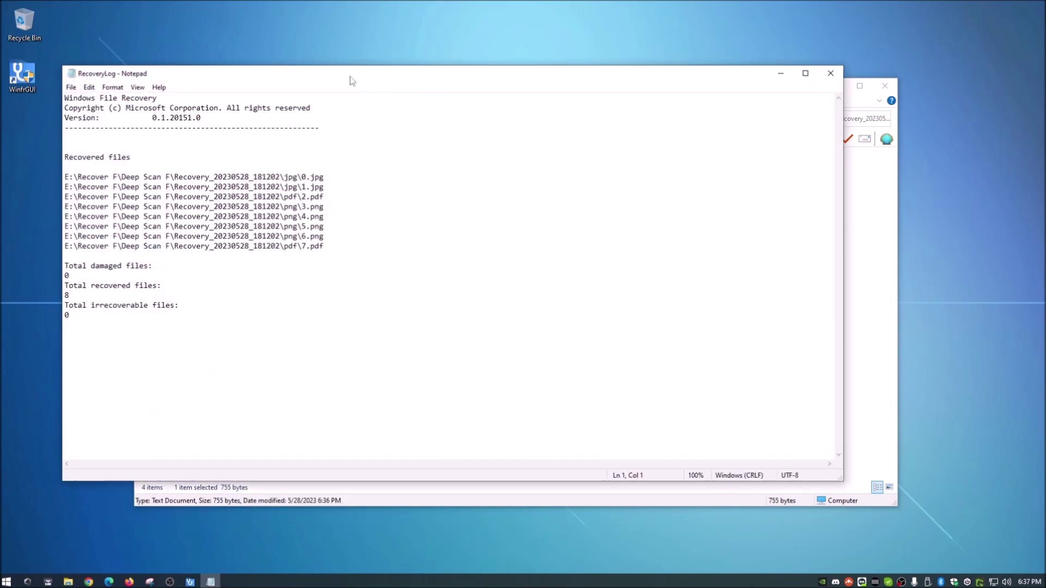
Highlight the 0.jpg file name in the recovery log
drag(350, 80, 396, 94)
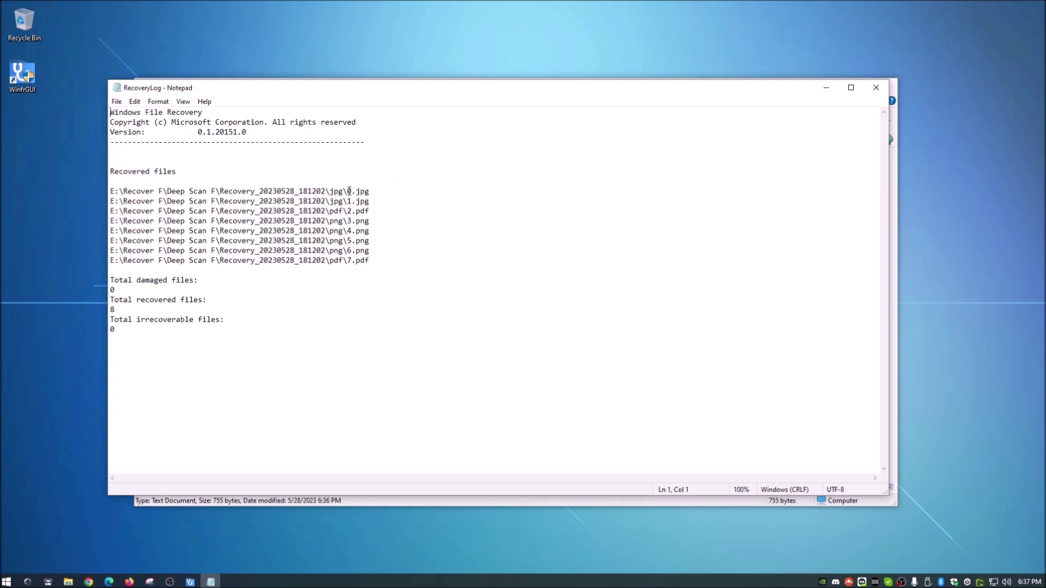
drag(346, 190, 372, 191)
click(402, 259)
Highlight the Total damaged files count of 0 and close the recovery log
click(112, 282)
drag(111, 282, 230, 294)
click(253, 298)
click(871, 91)
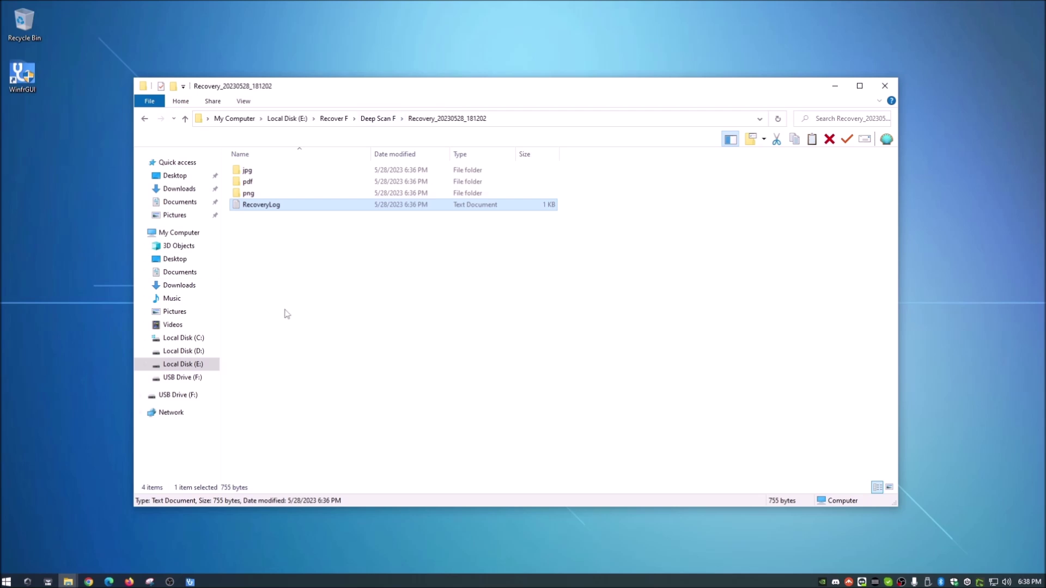
Check the recovered jpg and pdf folders, returning to Recovery_20230528_181202 after each
double_click(275, 172)
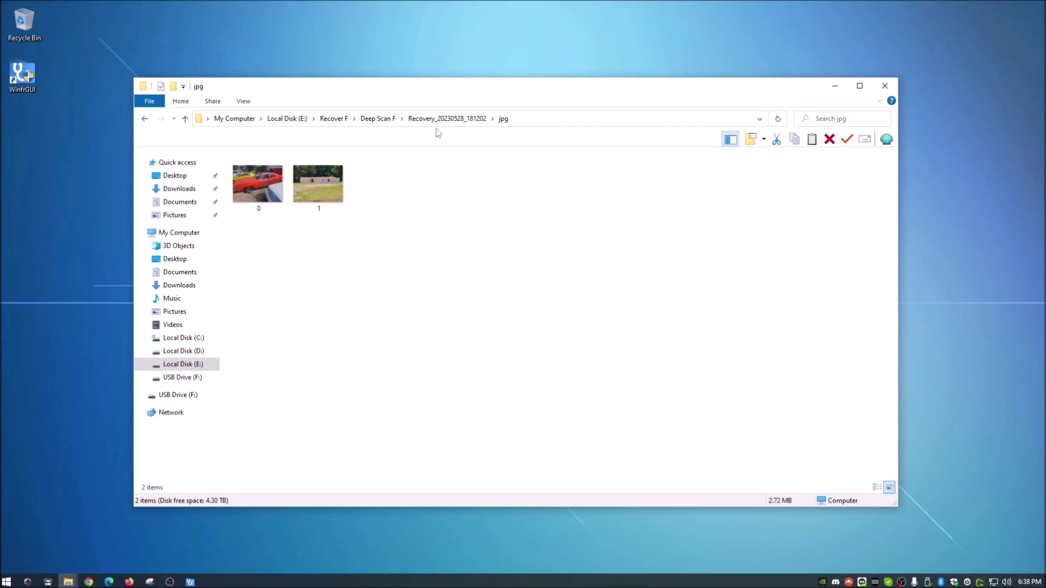
click(143, 120)
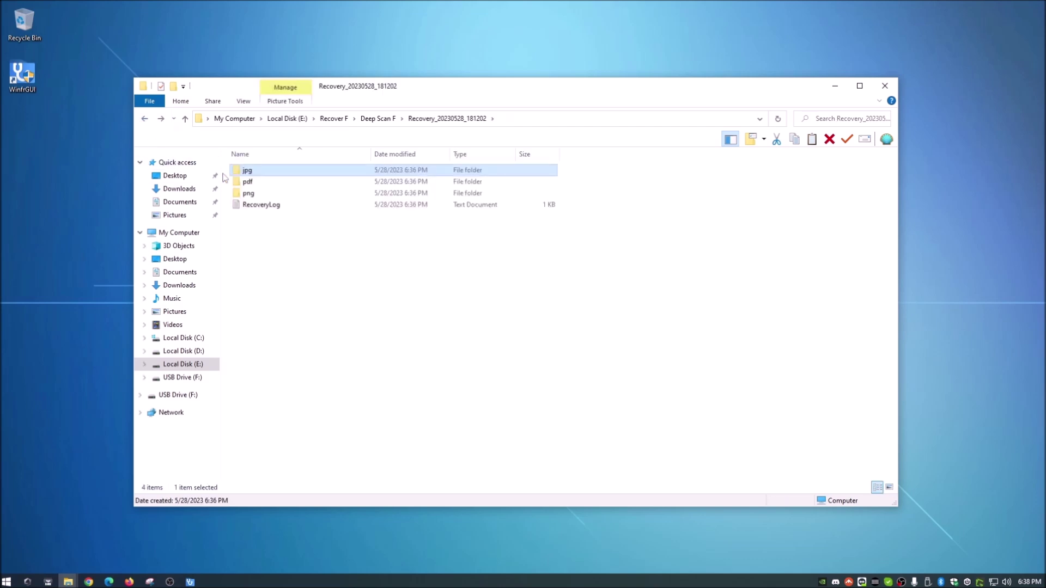
double_click(254, 183)
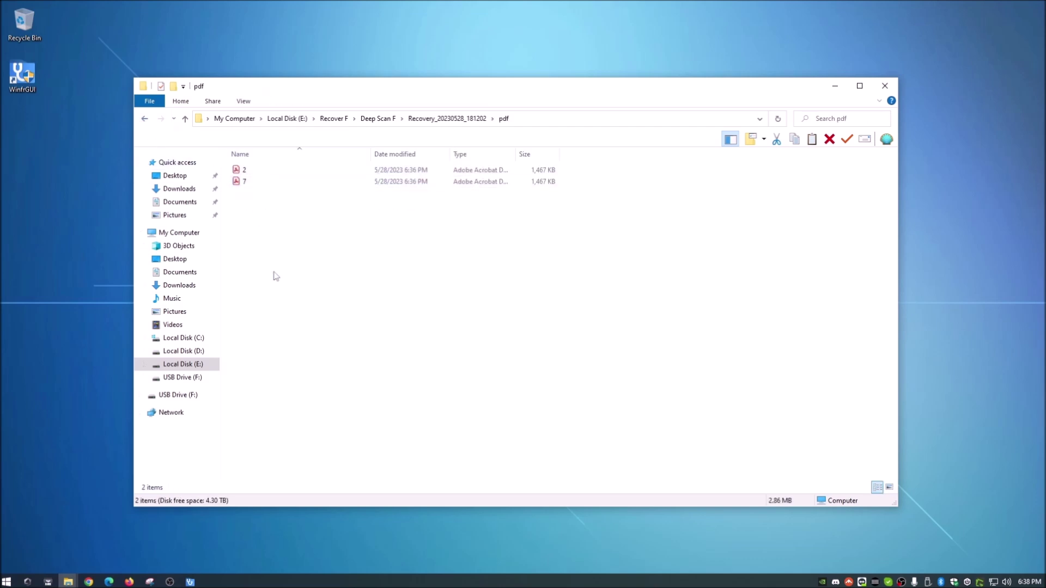
click(143, 120)
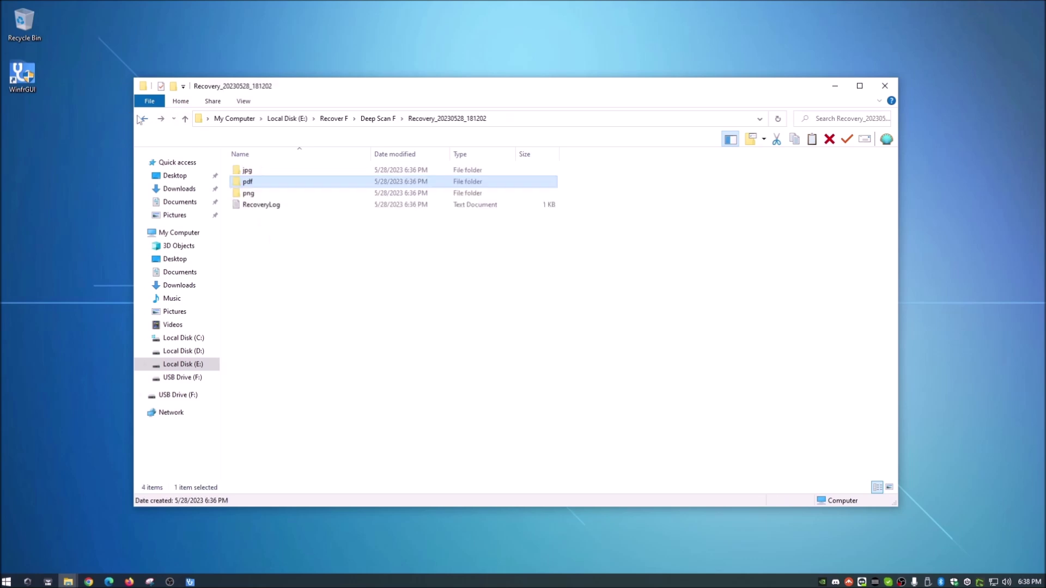
Check the png folder's four recovered images and bring WinfrGUI's scan summary forward
double_click(264, 193)
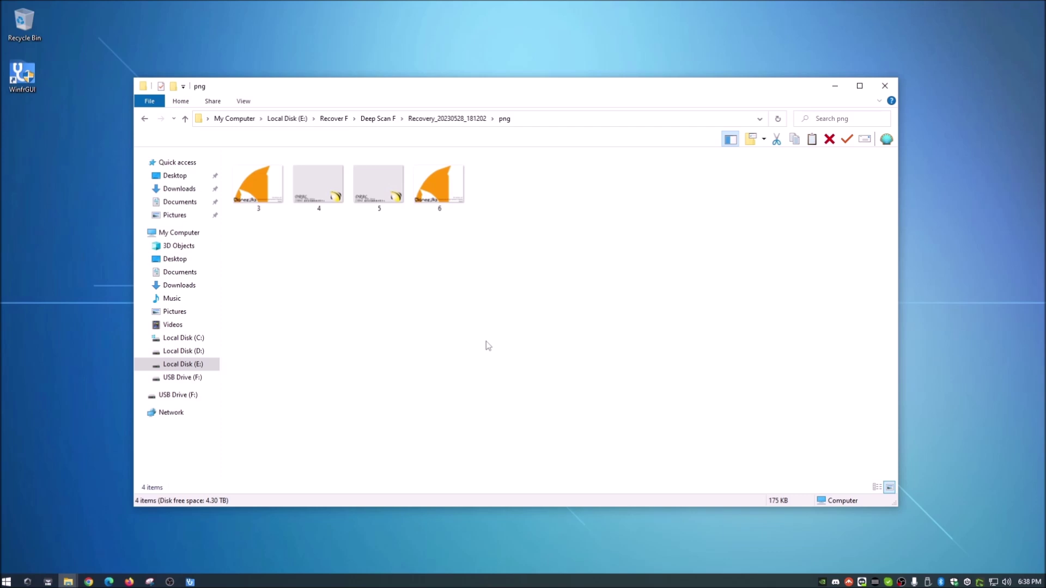
click(145, 119)
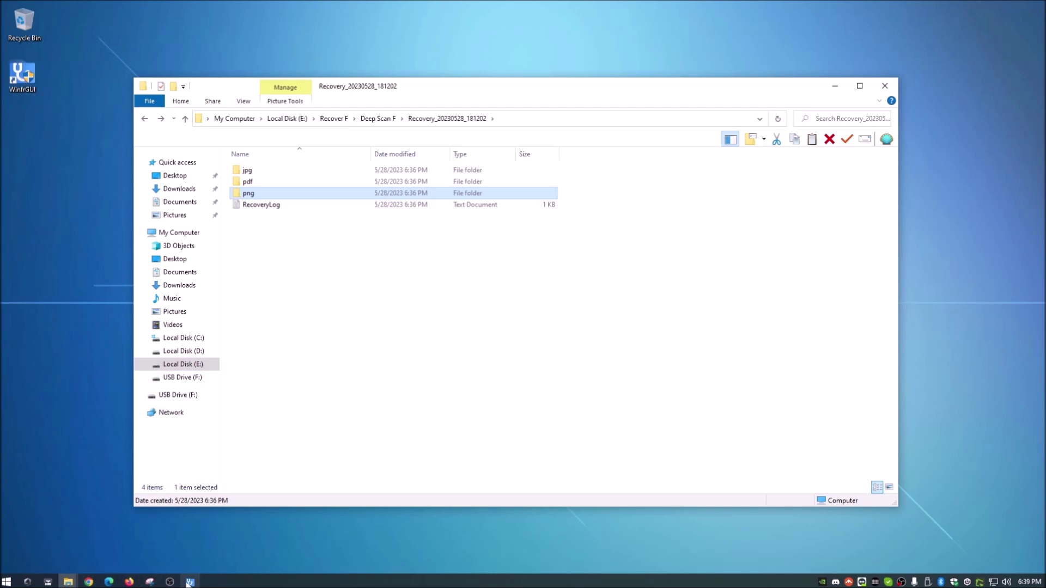
click(189, 581)
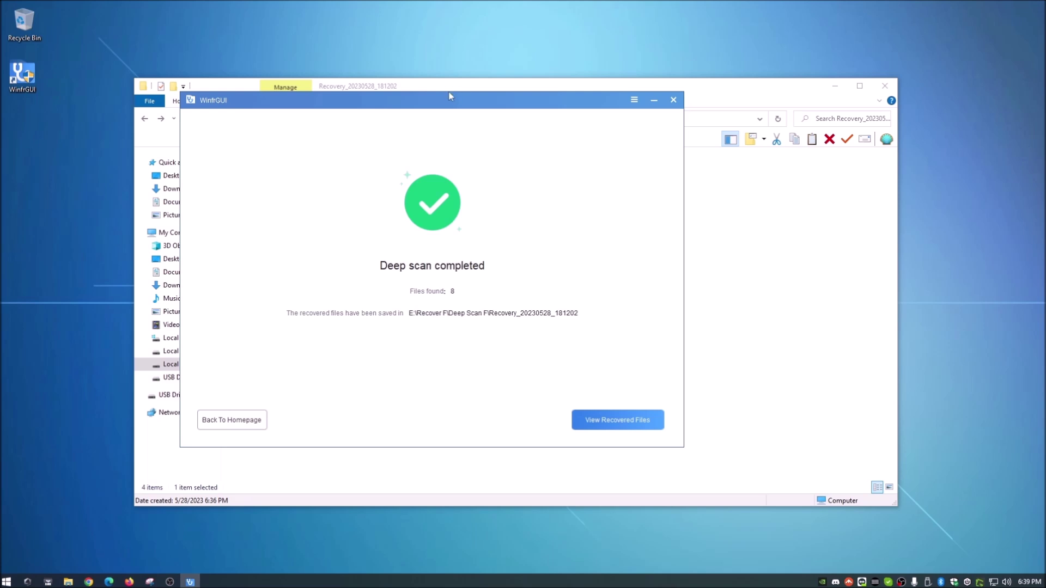
Bring WinfrGUI's deep scan summary, reporting 8 files found, back over the recovery folder
drag(446, 98, 522, 101)
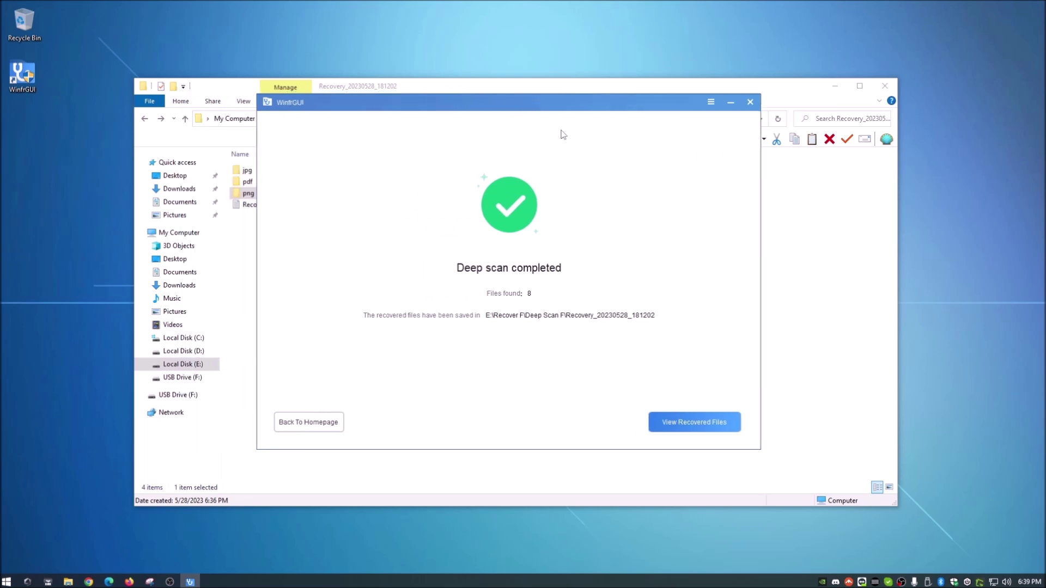